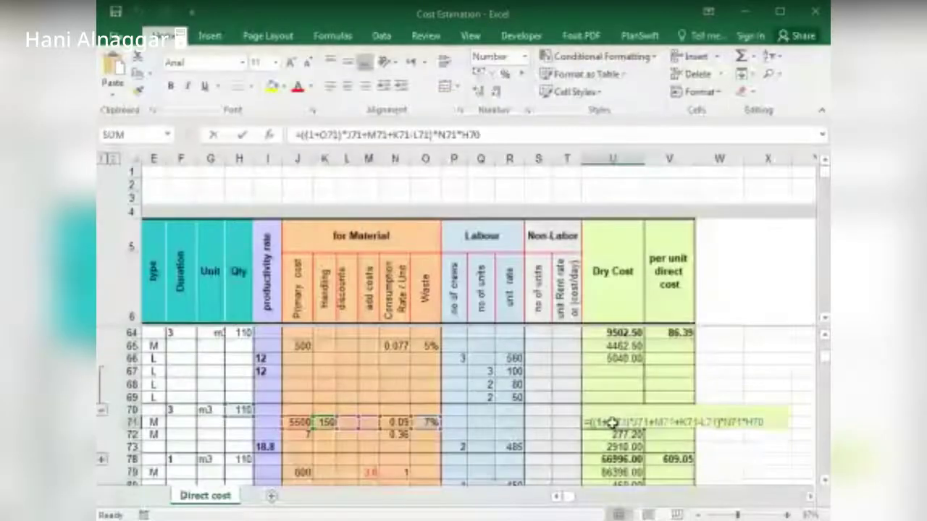
Go through U71's dry-cost formula, highlighting the add costs M71, handling minus discounts K71-L71, and consumption rate N71
double_click(612, 423)
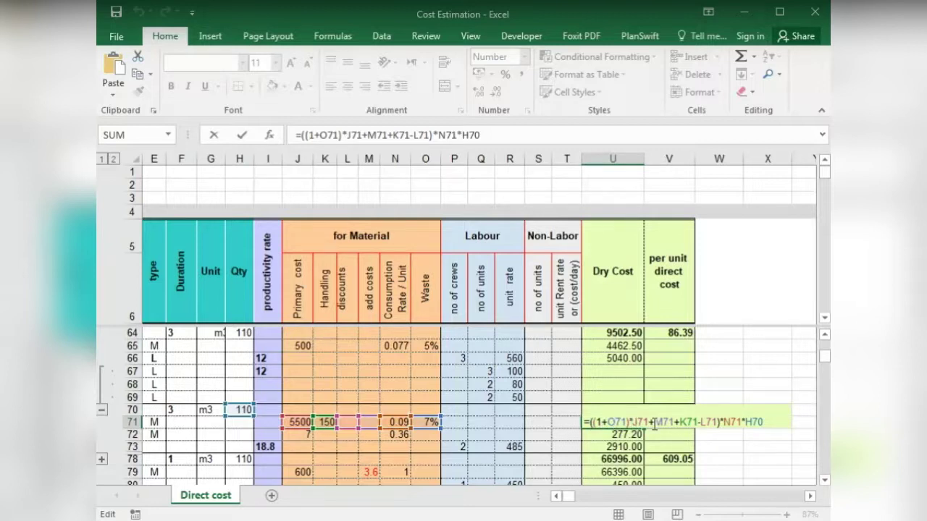
left_click_drag(656, 422, 674, 422)
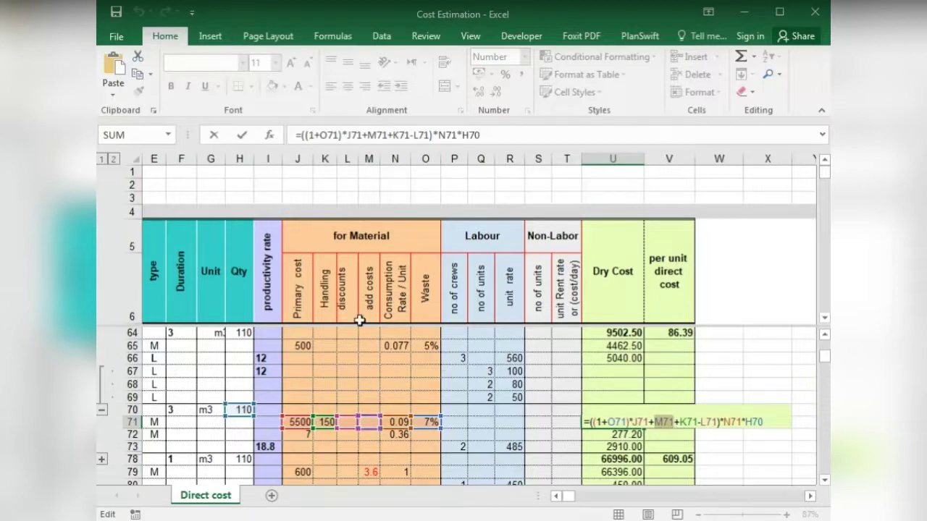
left_click(683, 421)
left_click_drag(683, 422, 701, 423)
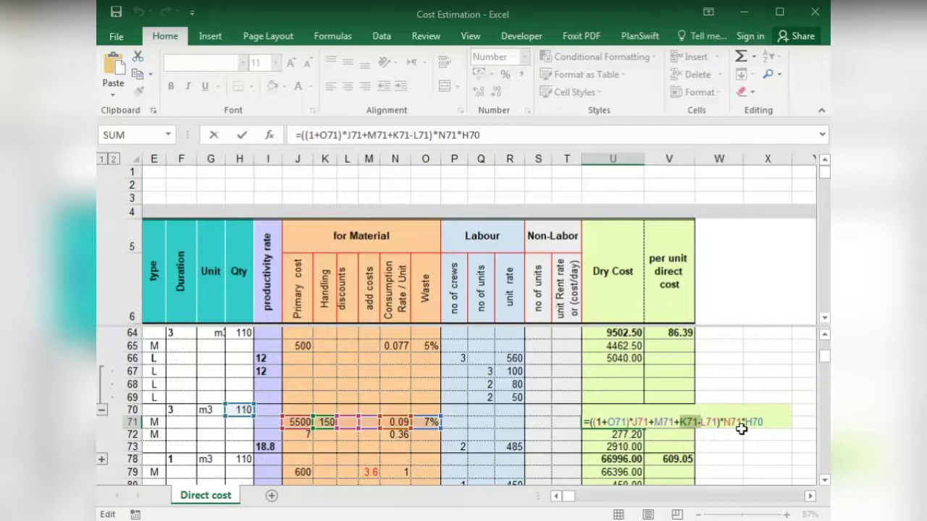
left_click(725, 423)
left_click_drag(725, 423, 743, 423)
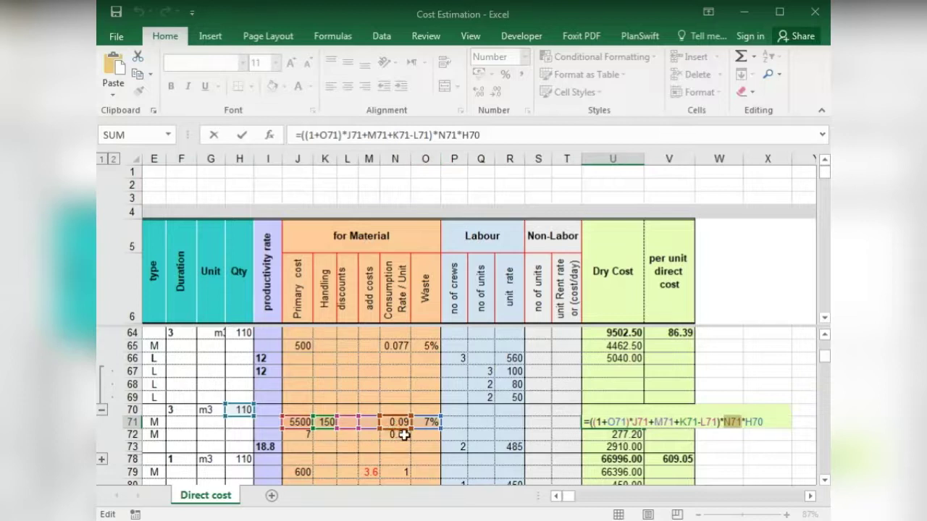
left_click_drag(410, 433, 401, 429)
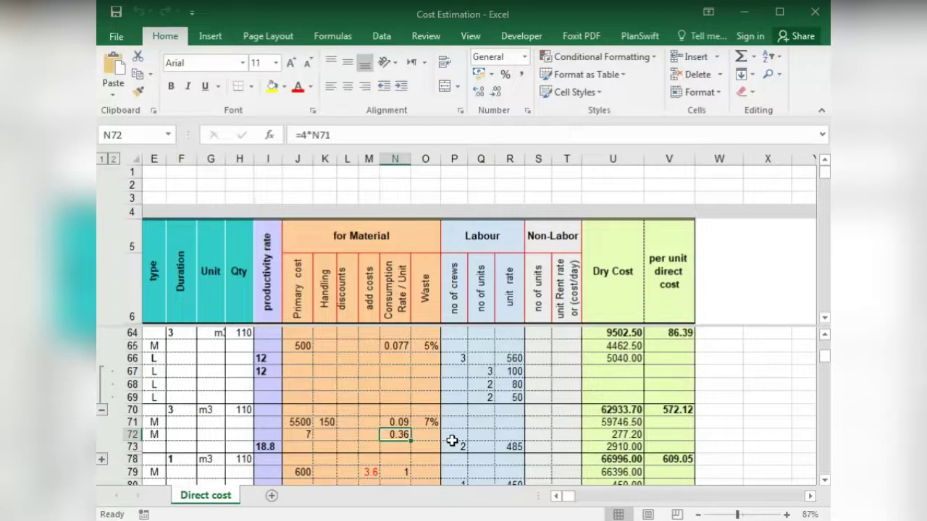
left_click(624, 425)
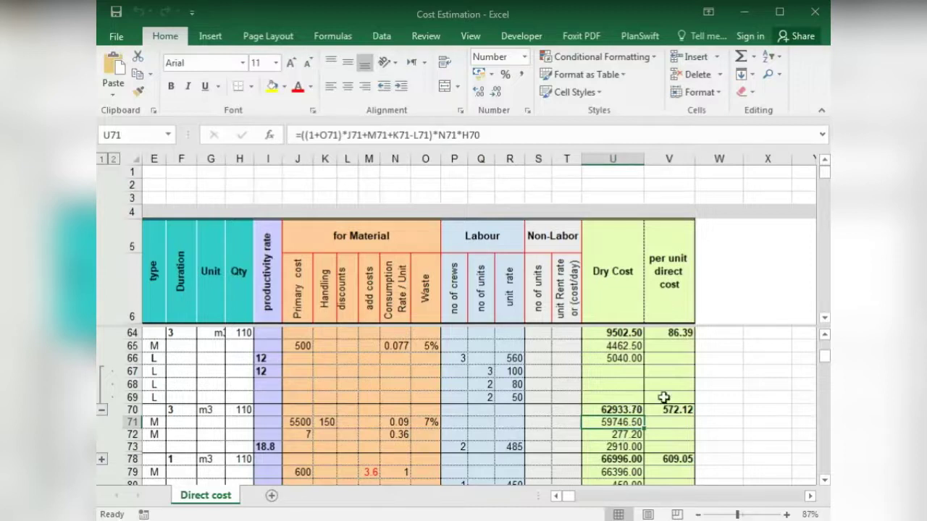
left_click(450, 446)
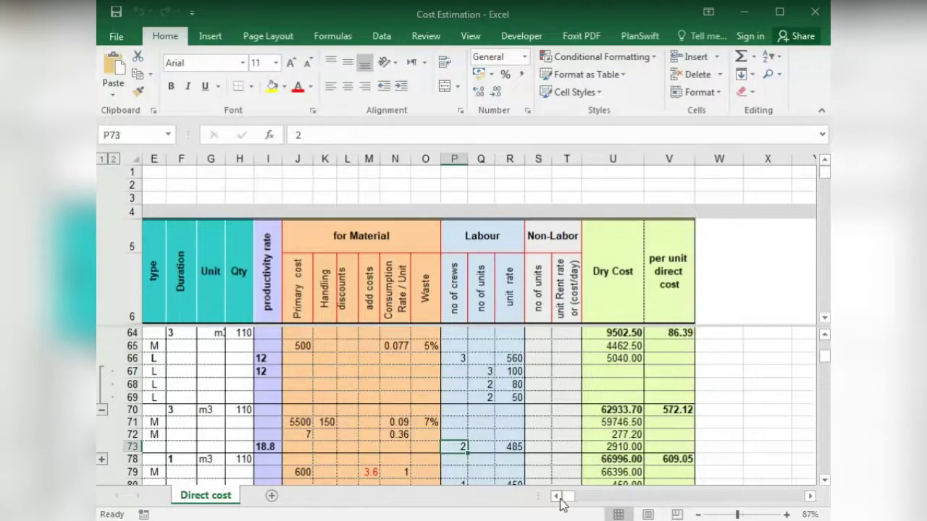
Enter 1 as the crew's number of units in Q73, then check R73's SUMPRODUCT formula
left_click(560, 499)
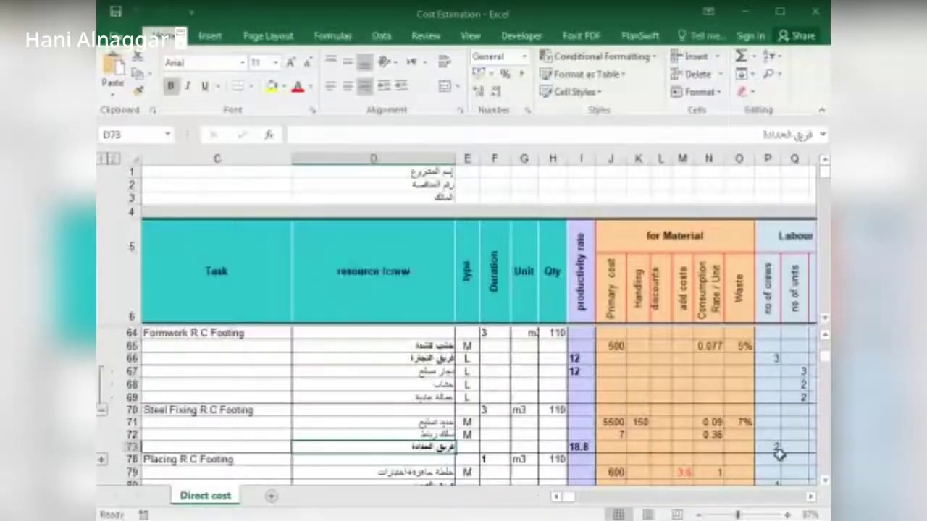
left_click(788, 445)
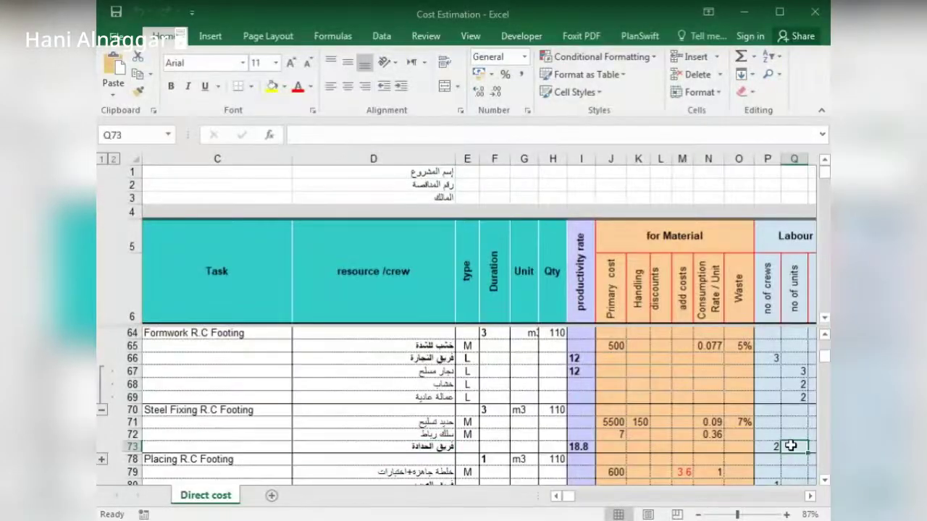
type("1")
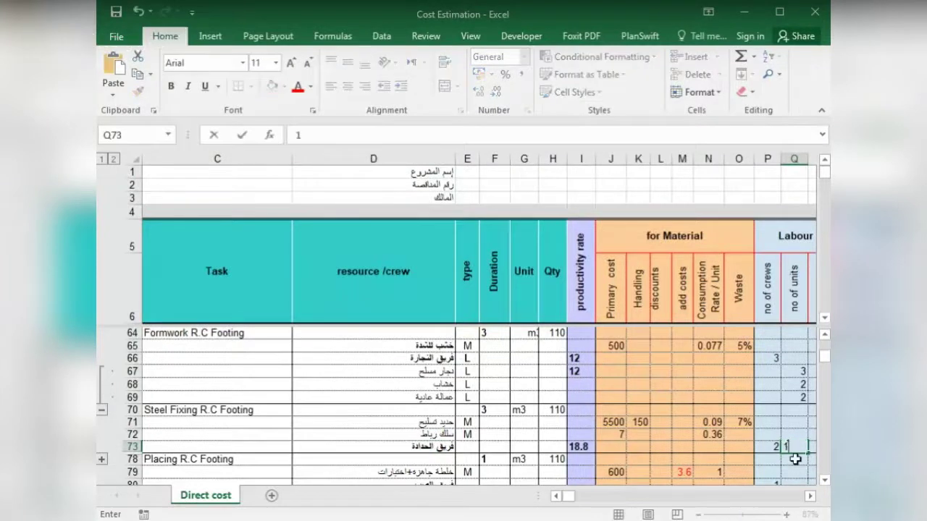
left_click(775, 459)
left_click(792, 446)
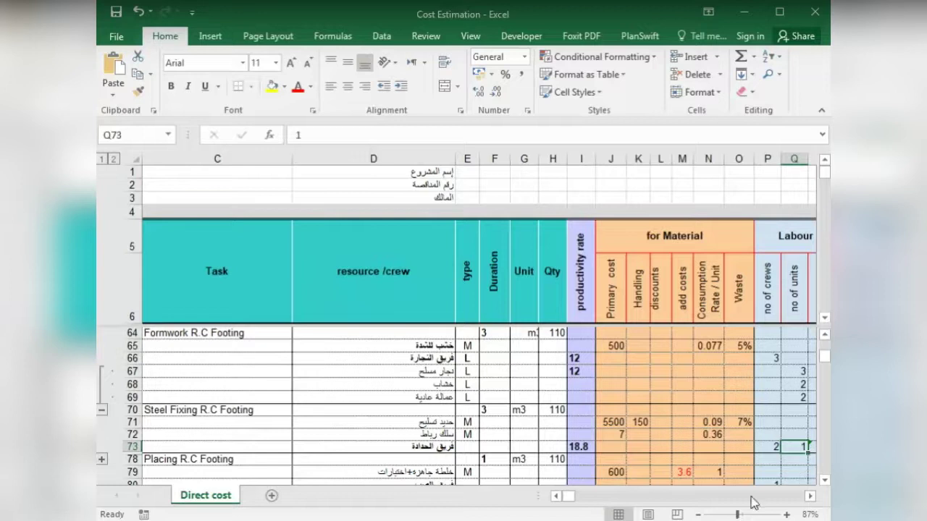
left_click(810, 496)
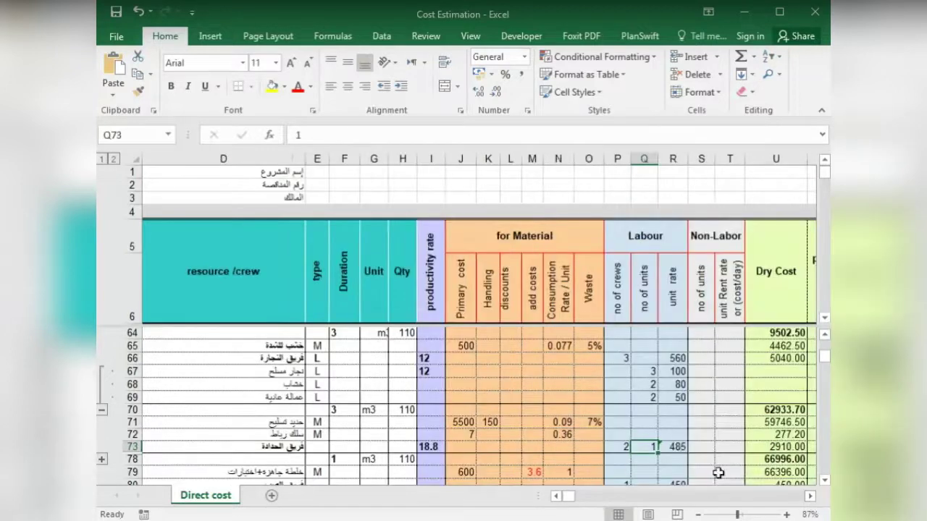
left_click(671, 446)
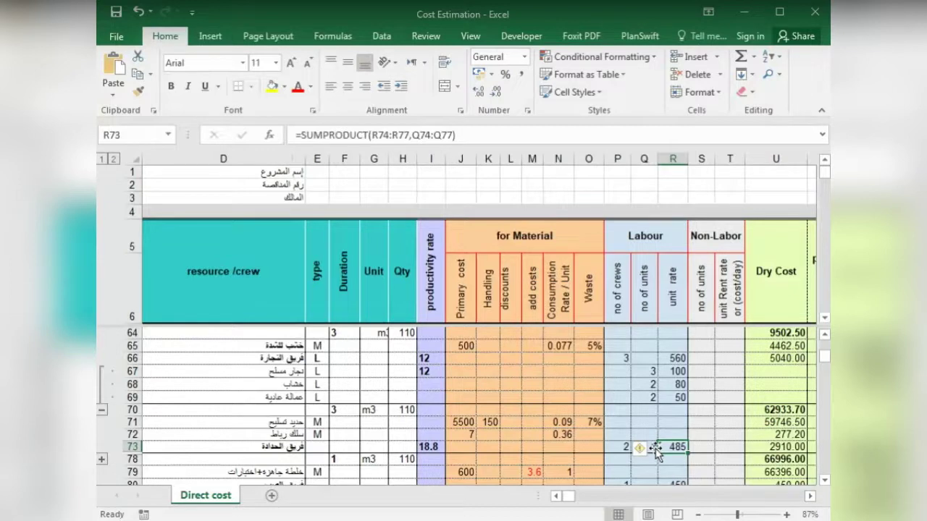
left_click(641, 450)
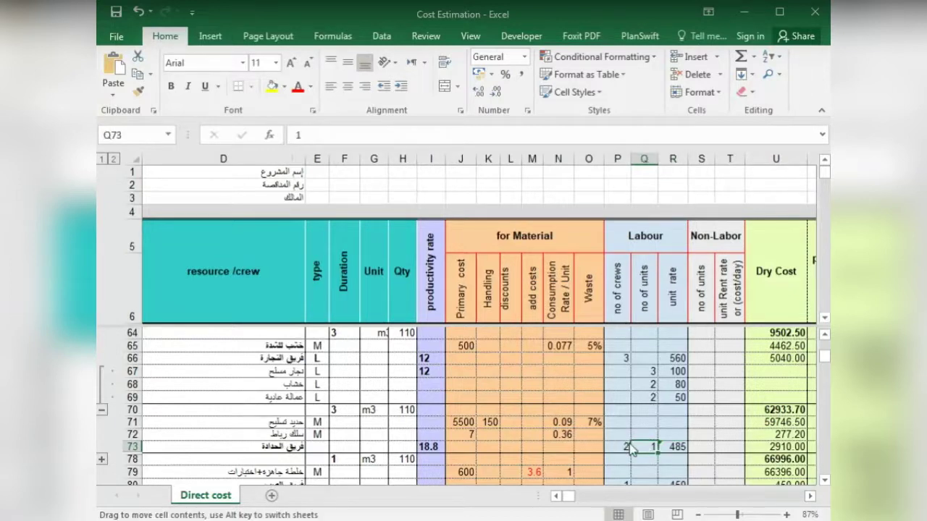
left_click(614, 448)
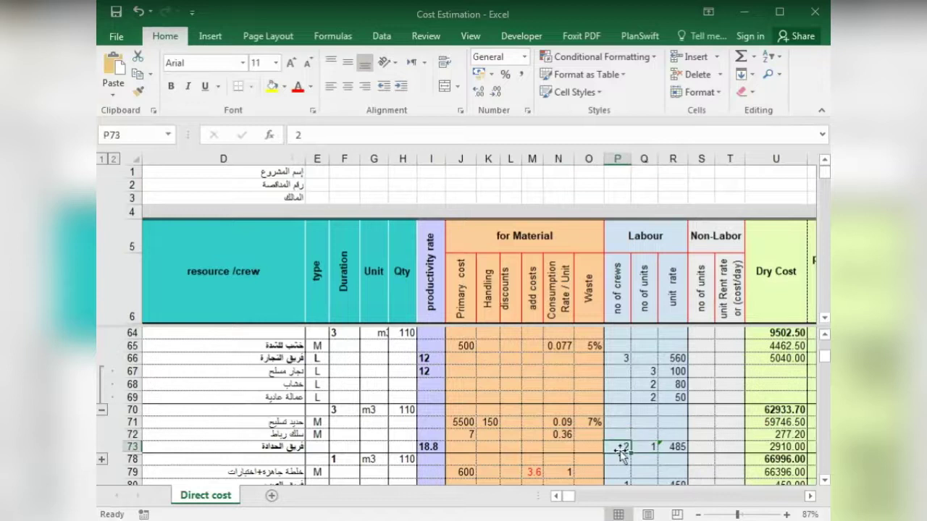
left_click(770, 448)
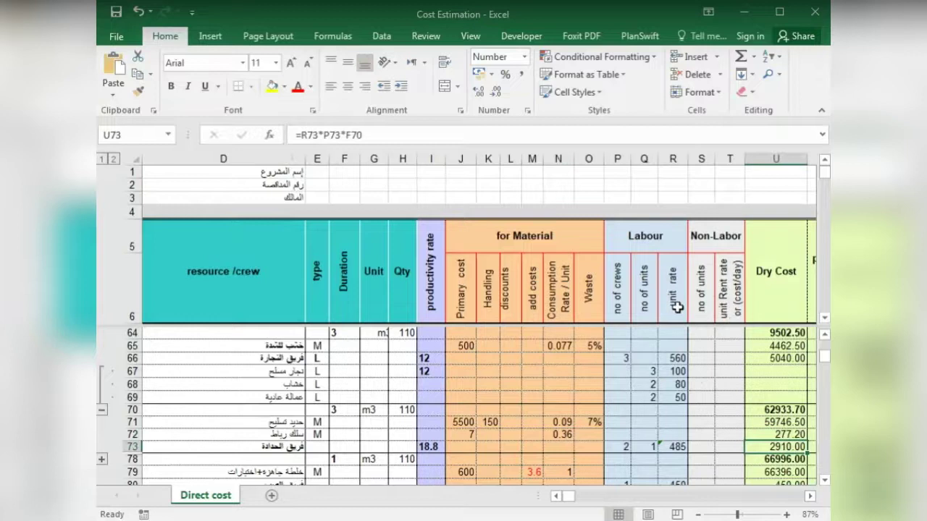
left_click(720, 308)
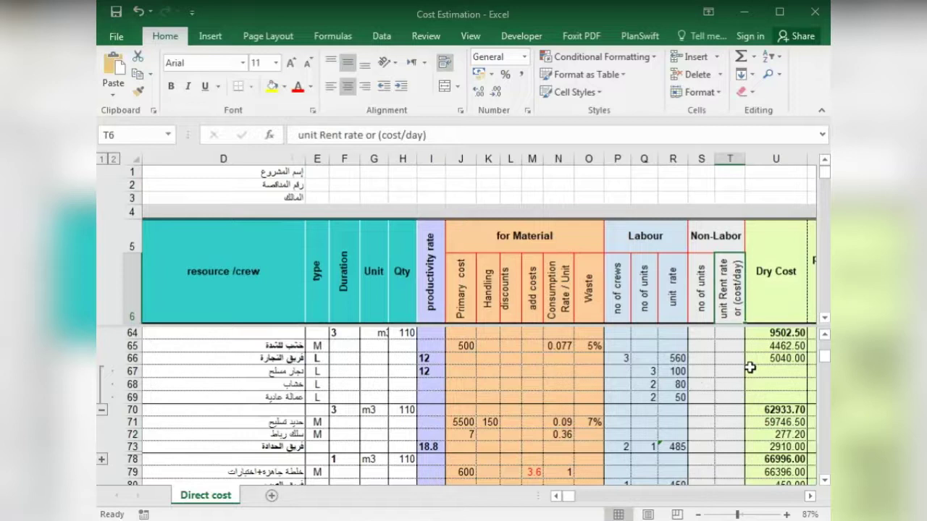
left_click_drag(785, 422, 785, 440)
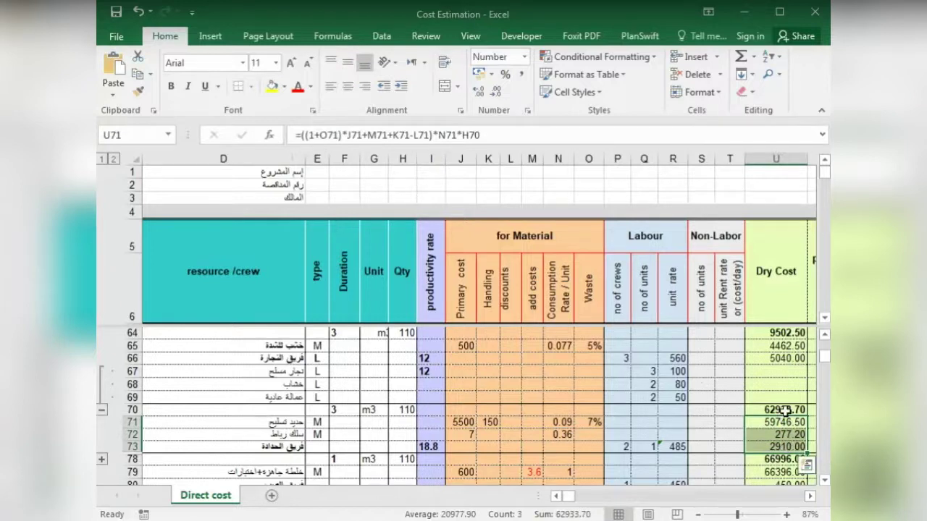
left_click(785, 410)
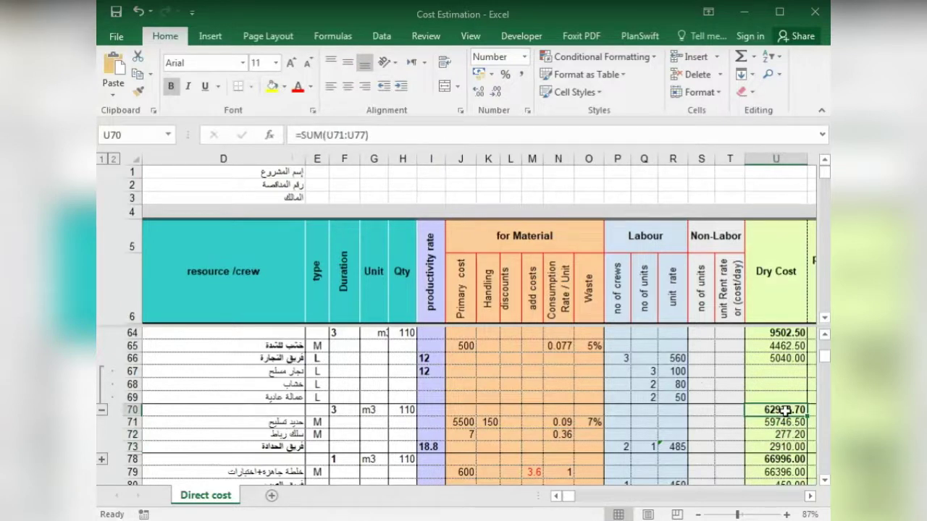
left_click(810, 496)
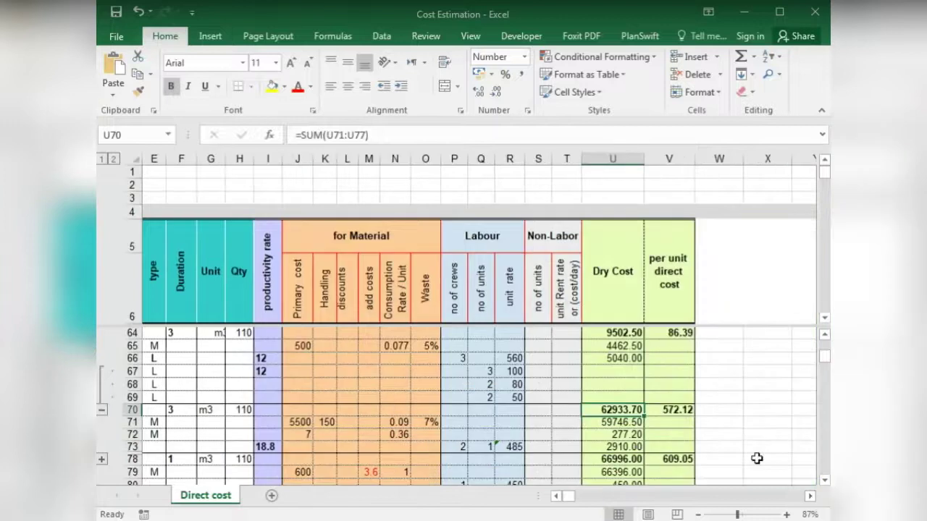
left_click(666, 409)
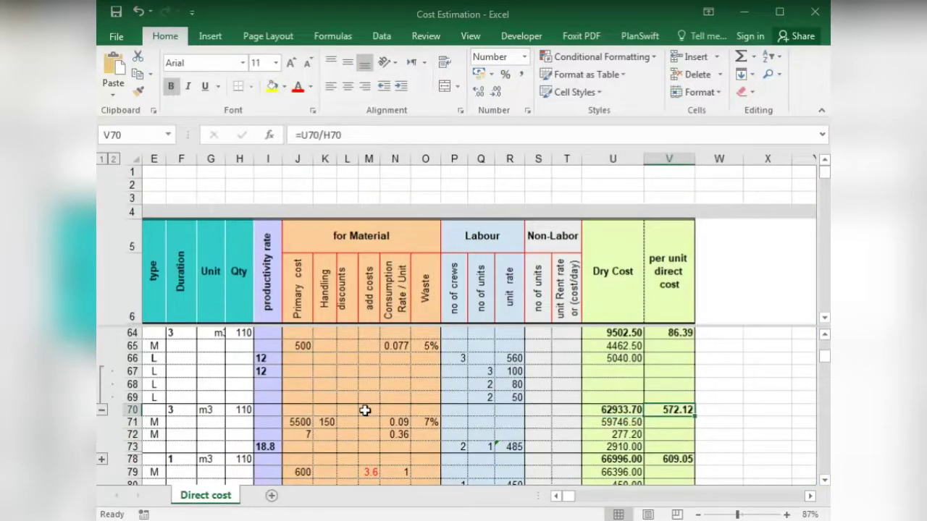
left_click(248, 410)
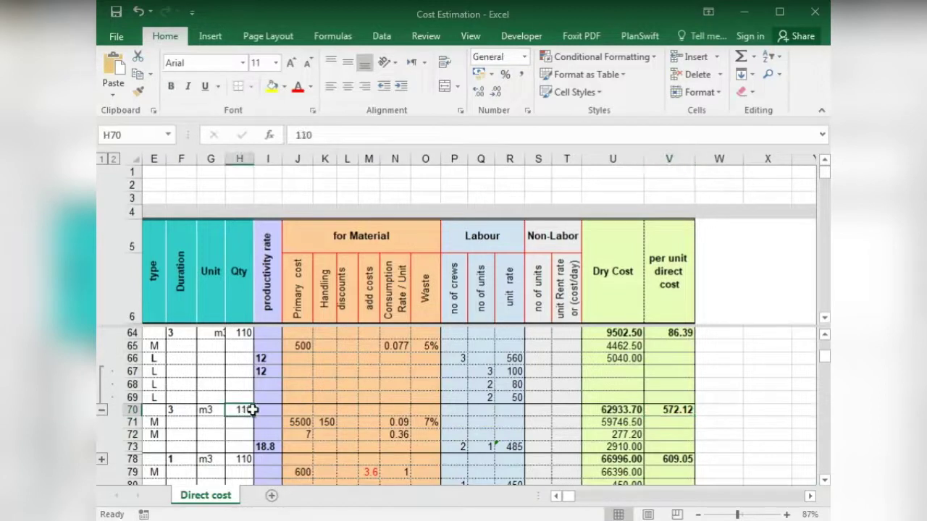
left_click(664, 410)
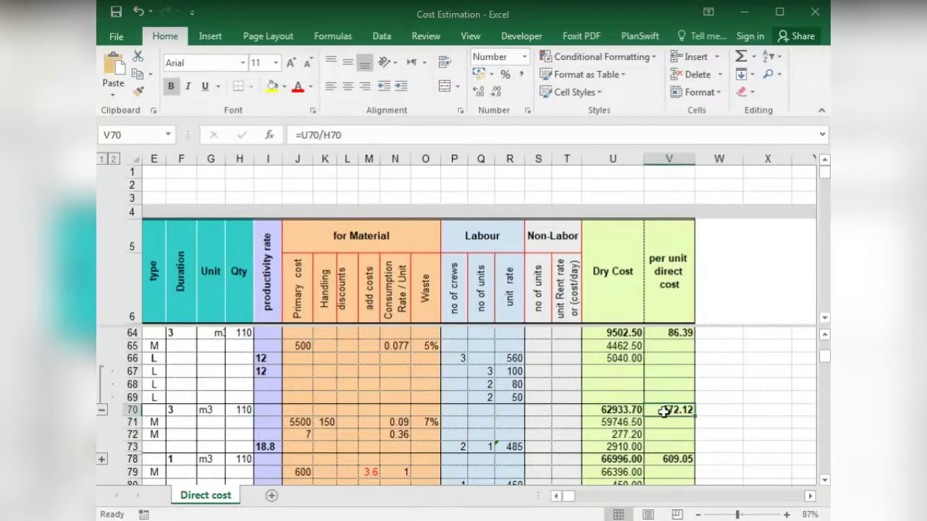